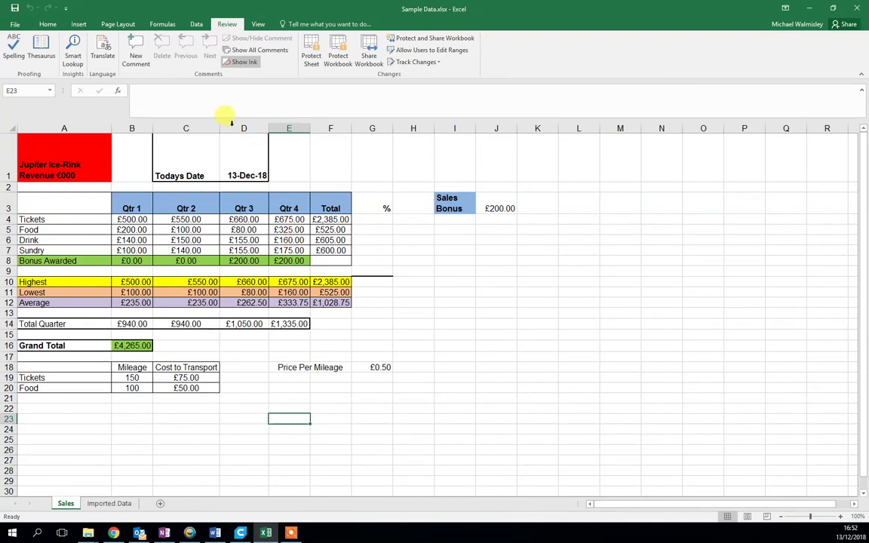
Show the Home ribbon commands for the Sample Data workbook
click(45, 22)
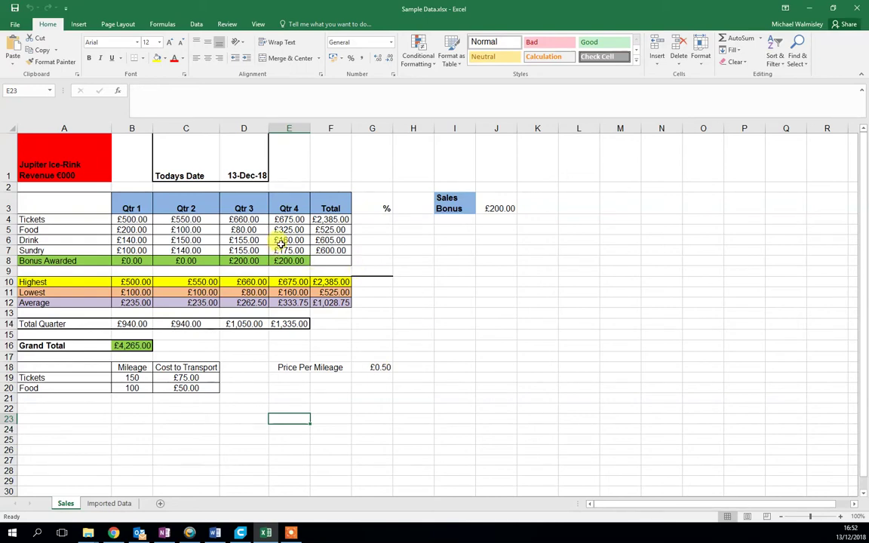
Switch the ribbon to Review to reach the Protect Sheet command
click(226, 25)
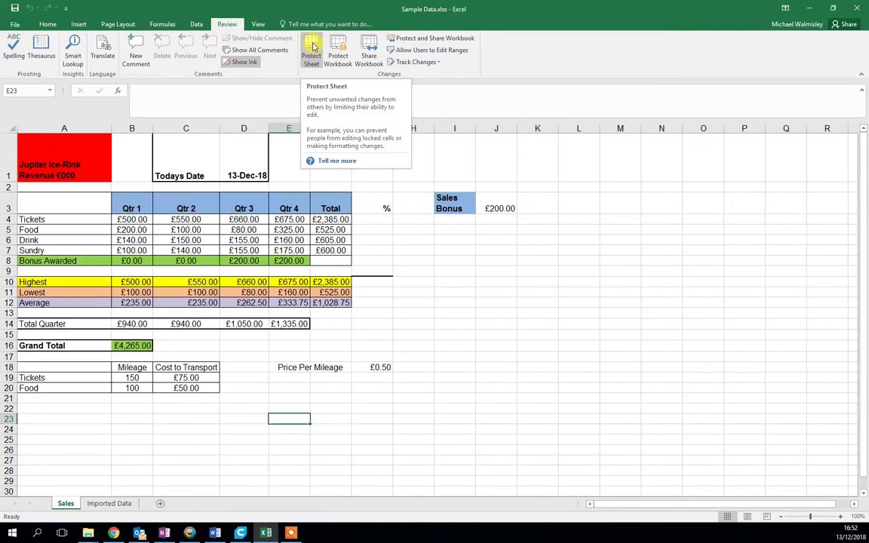
Apply Protect Sheet to the Sales sheet, entering and confirming a sheet password
click(313, 47)
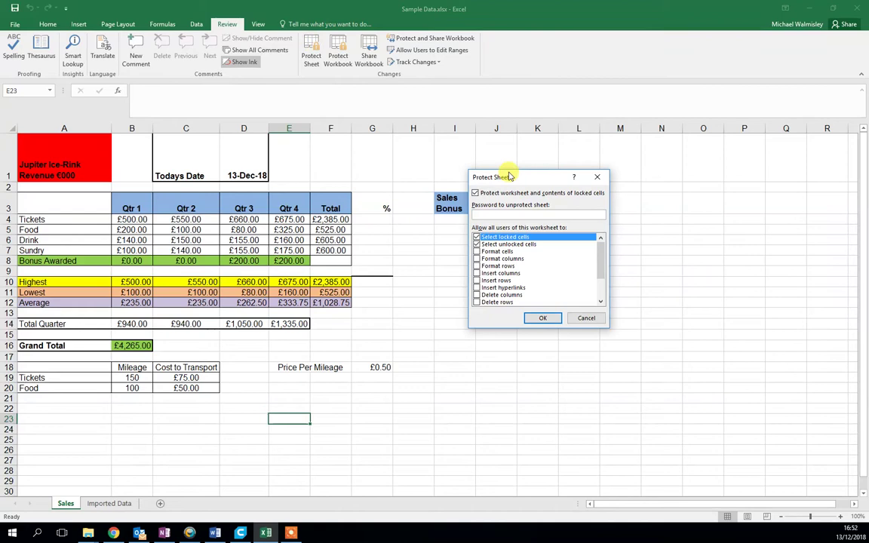
drag(510, 176, 495, 178)
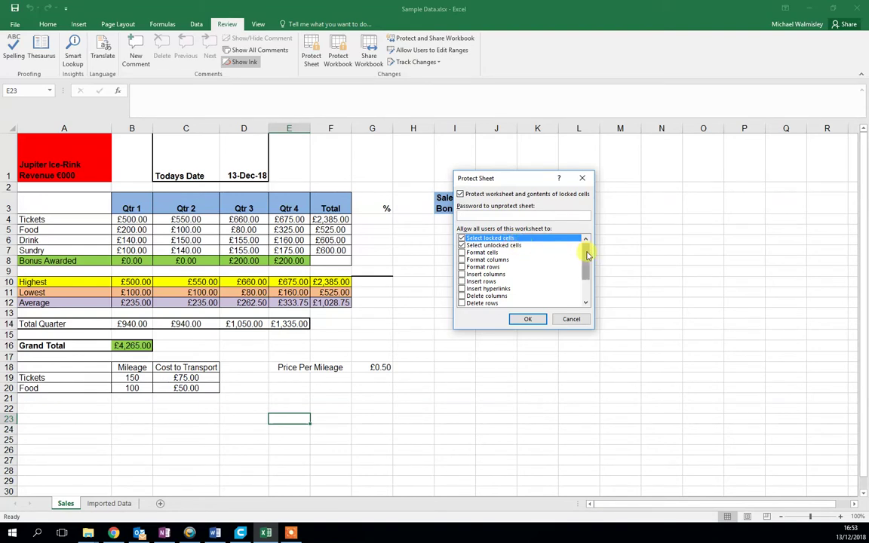
mouse_move(587, 257)
mouse_down()
mouse_move(588, 278)
mouse_move(578, 244)
mouse_up()
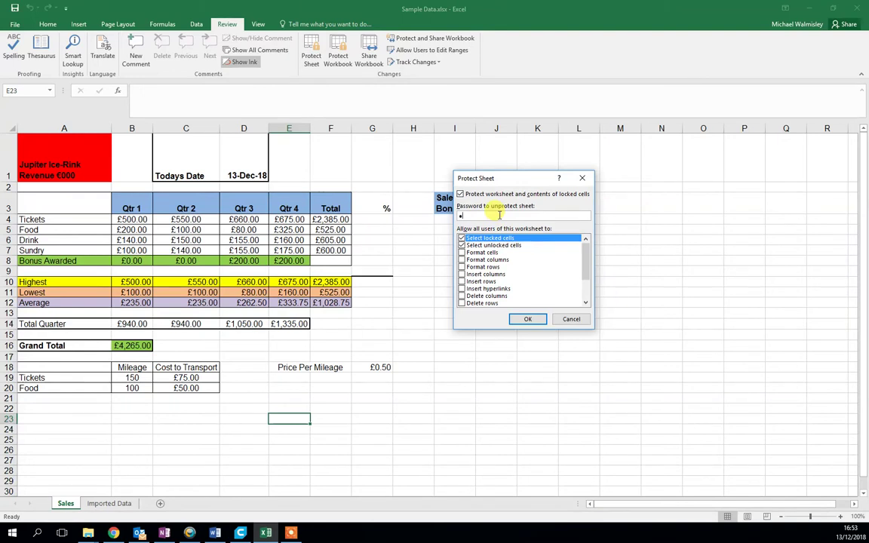
text(123456)
click(530, 320)
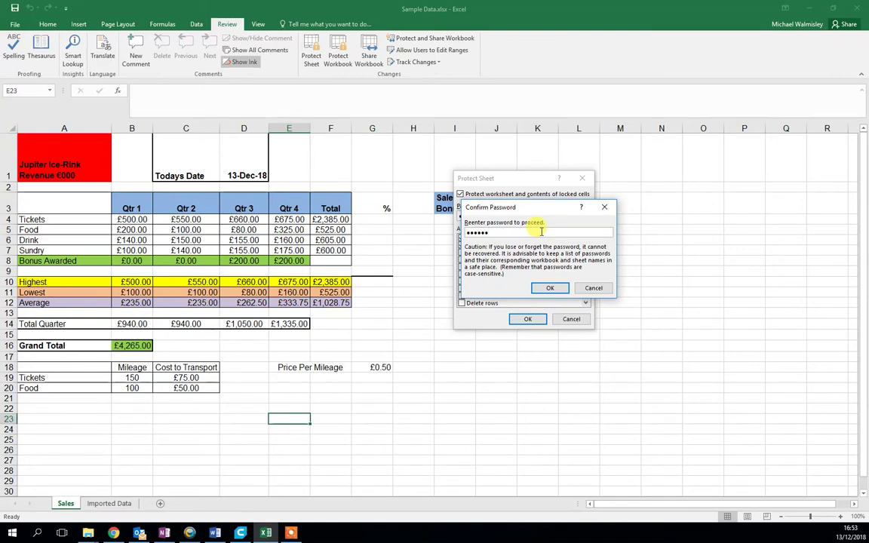
click(554, 287)
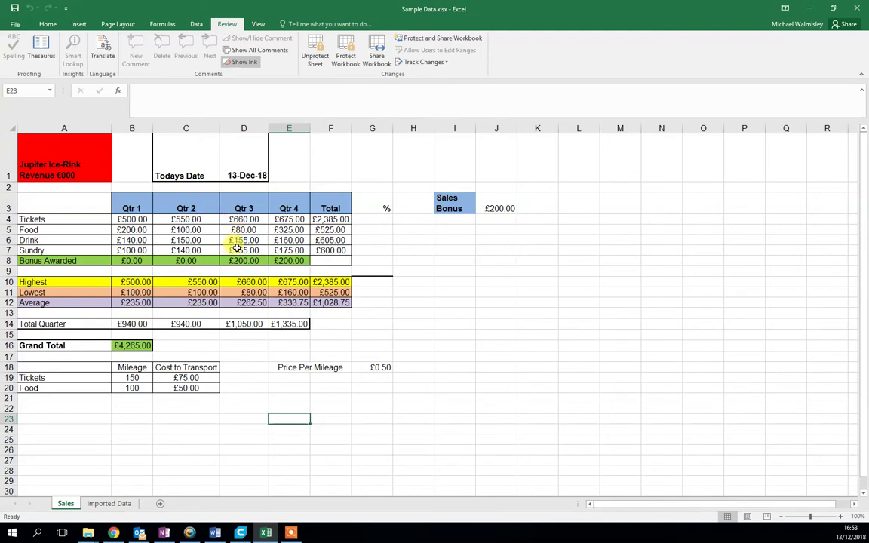
click(243, 230)
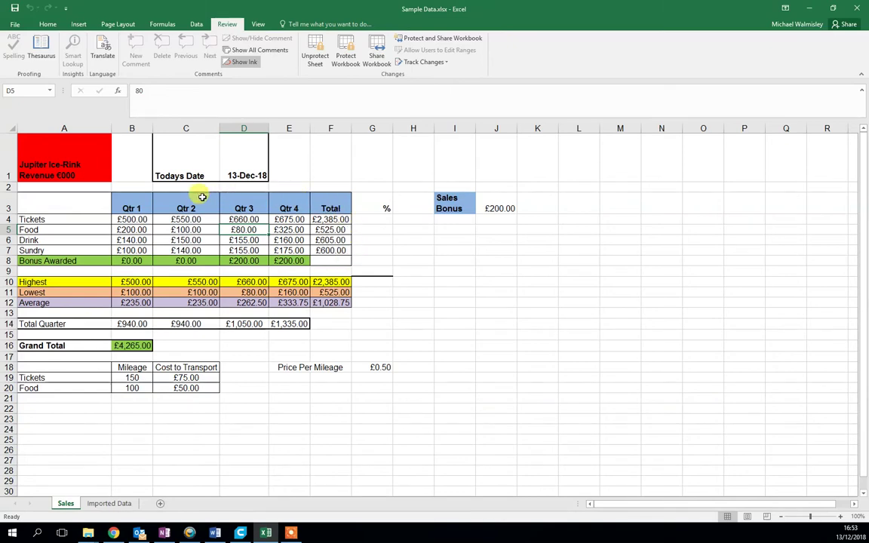
click(72, 219)
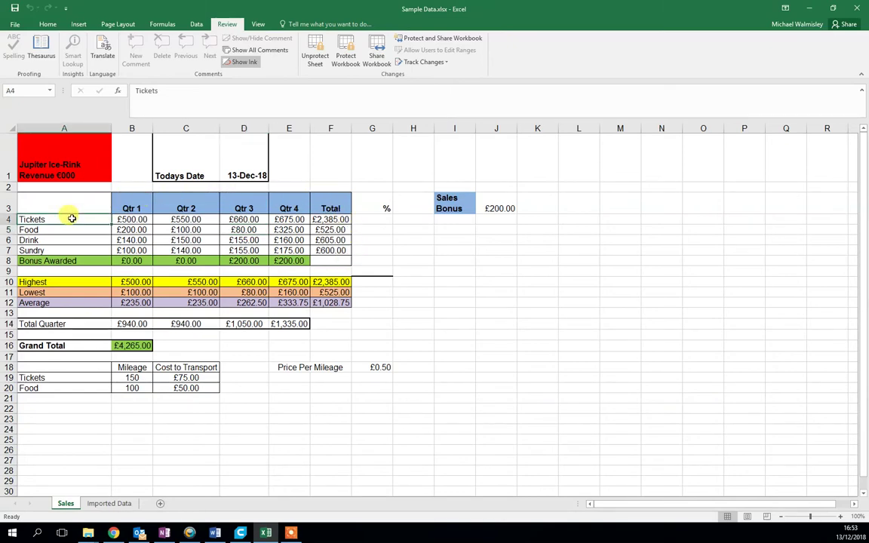
double_click(72, 219)
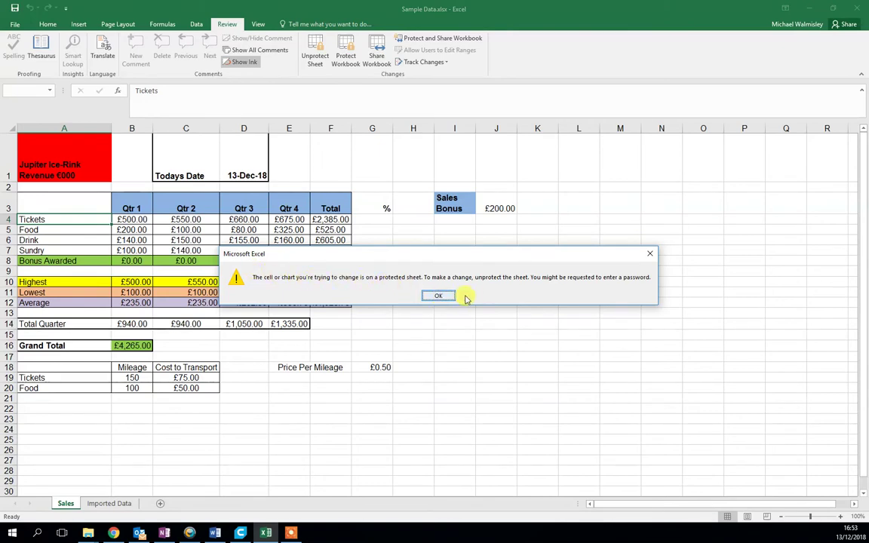
click(441, 297)
Unprotect the Sales sheet by entering its sheet password
click(313, 48)
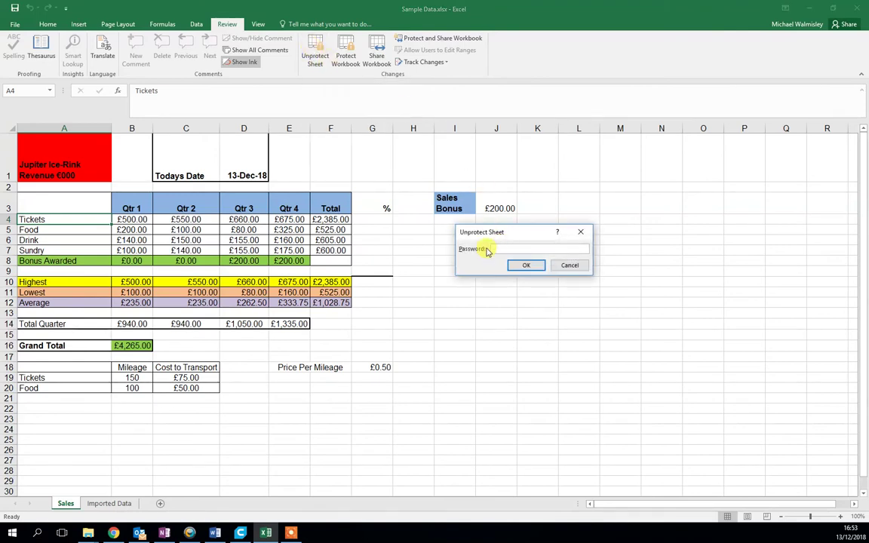
text(123456)
key(Return)
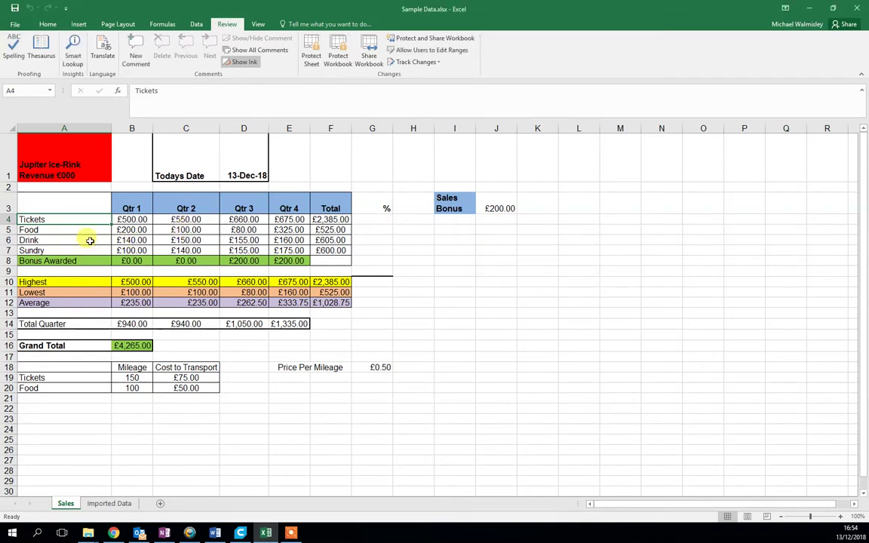
Test that cell A4 (Tickets) is editable by entering 'f' into it
double_click(68, 219)
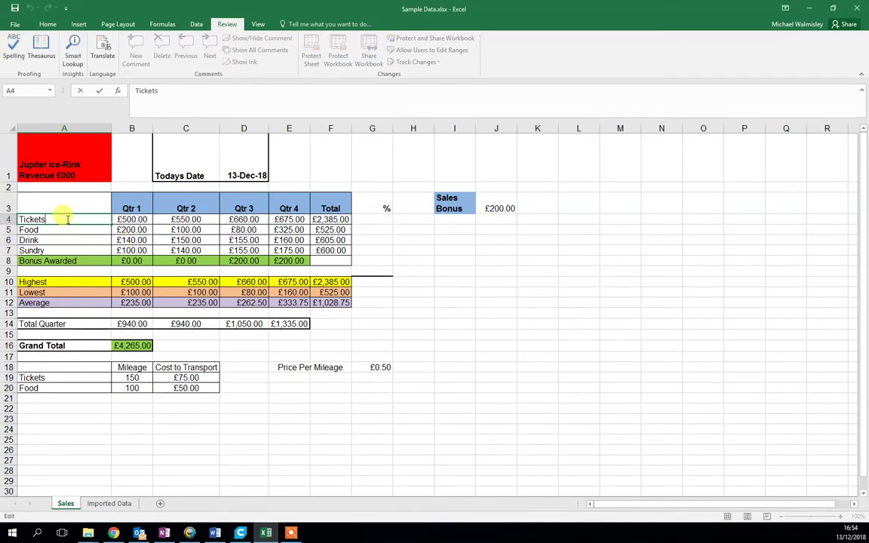
text(f)
key(Return)
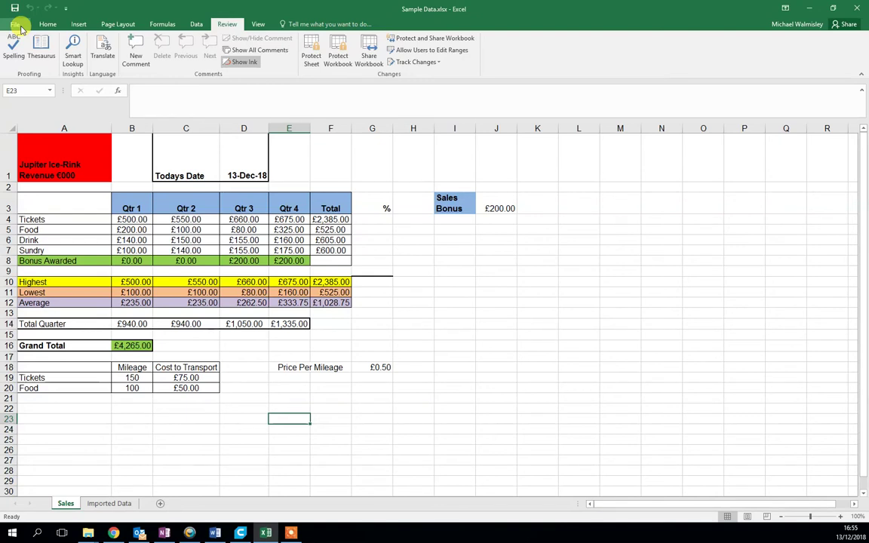
Encrypt Sample Data.xlsx with a password via Protect Workbook, confirm it, and return to the sheet
click(18, 25)
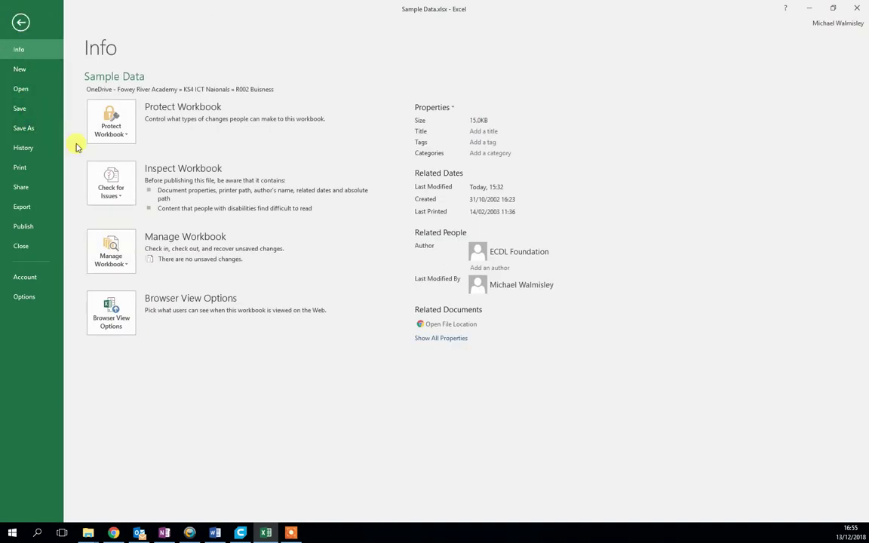
click(128, 143)
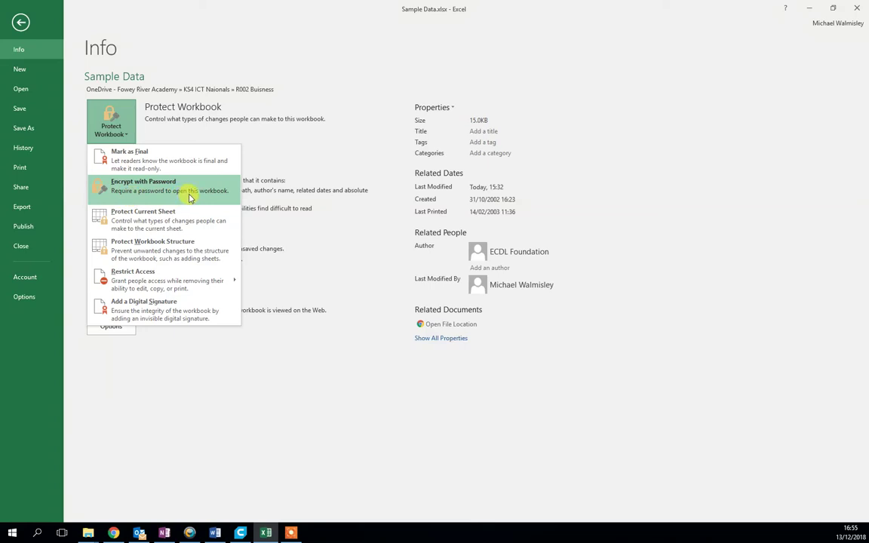
click(155, 195)
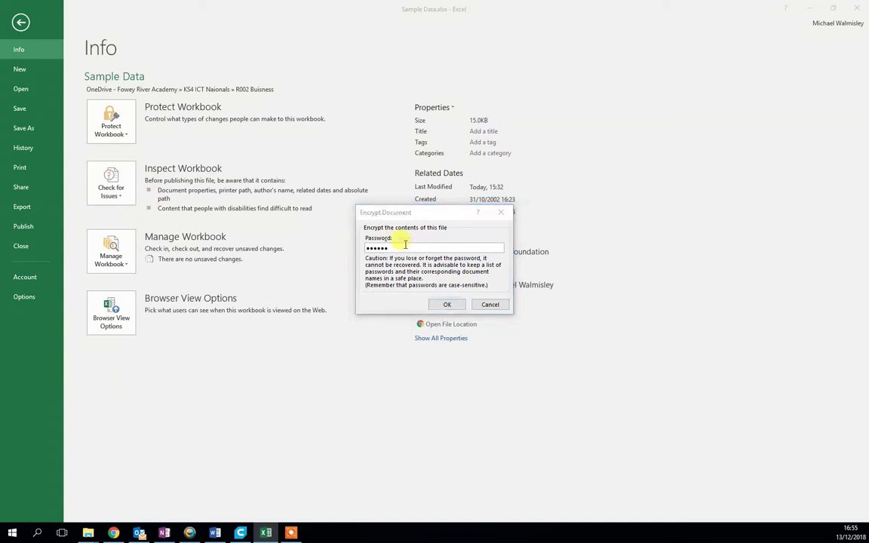
key(Return)
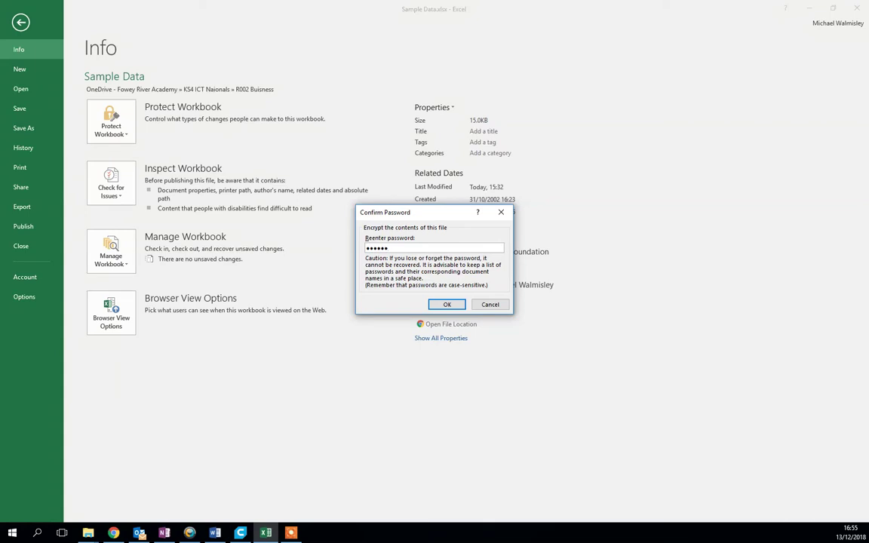
key(Return)
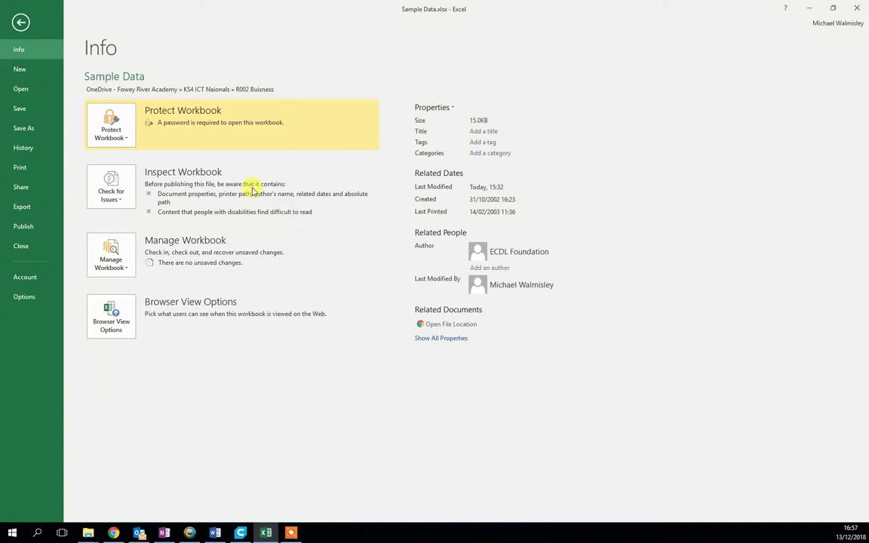
click(21, 21)
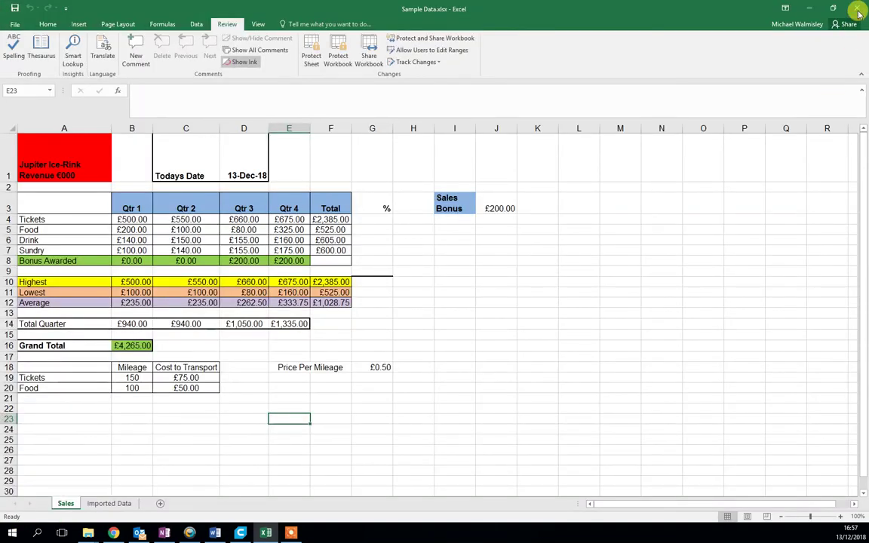
Close Excel, try opening Sample Data.xlsx without the password, and dismiss the incorrect-password error
click(860, 9)
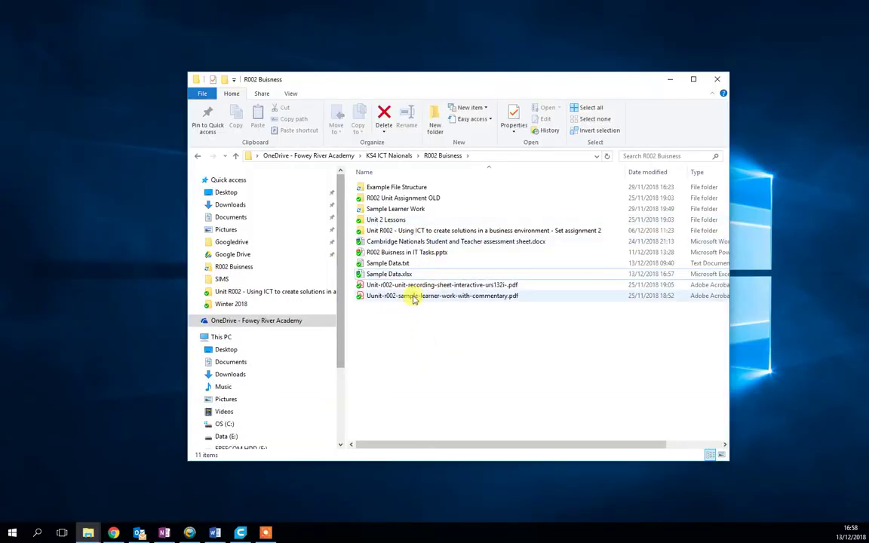
click(396, 278)
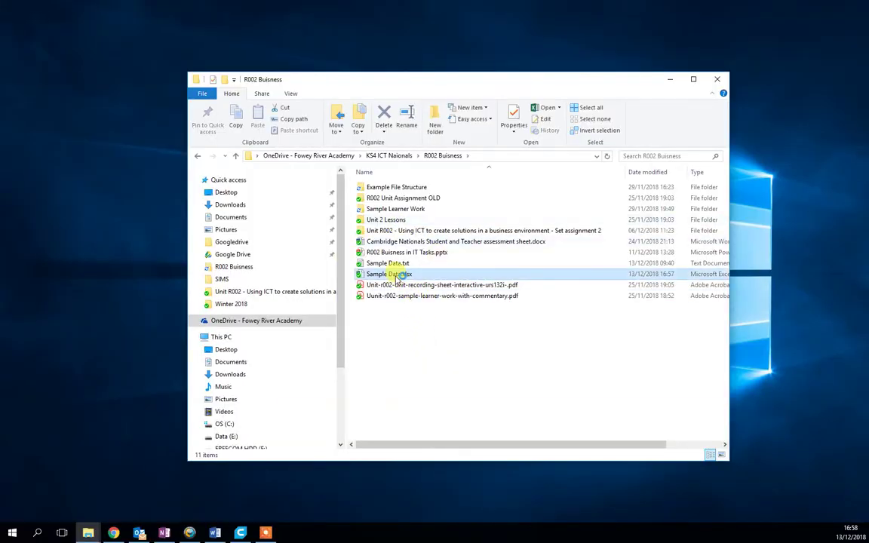
double_click(398, 277)
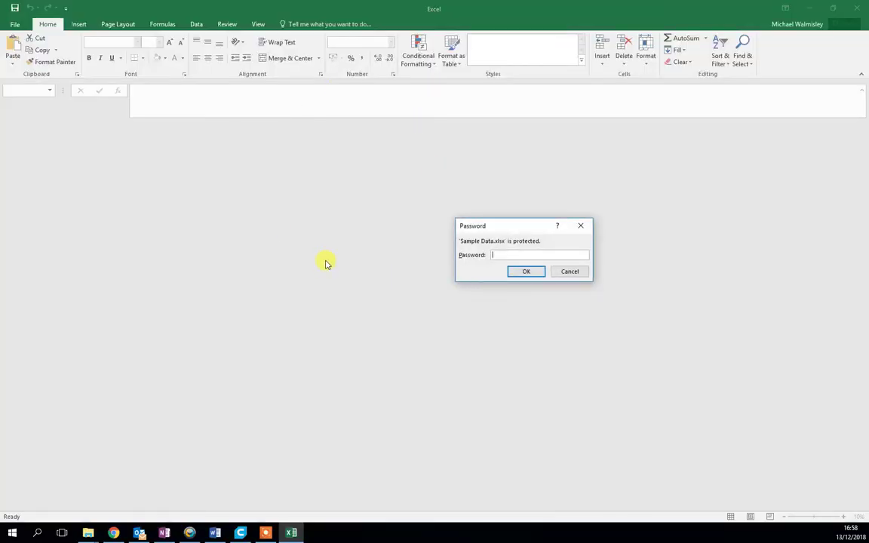
key(Return)
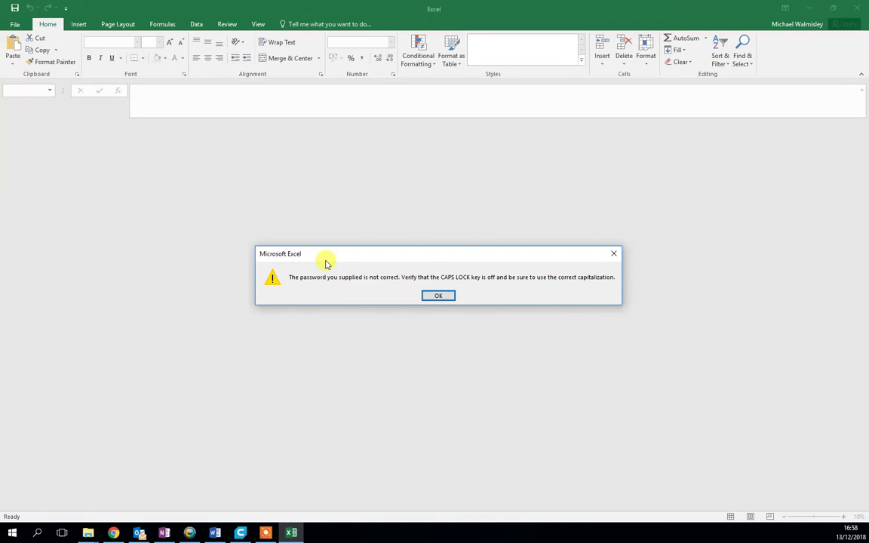
key(Return)
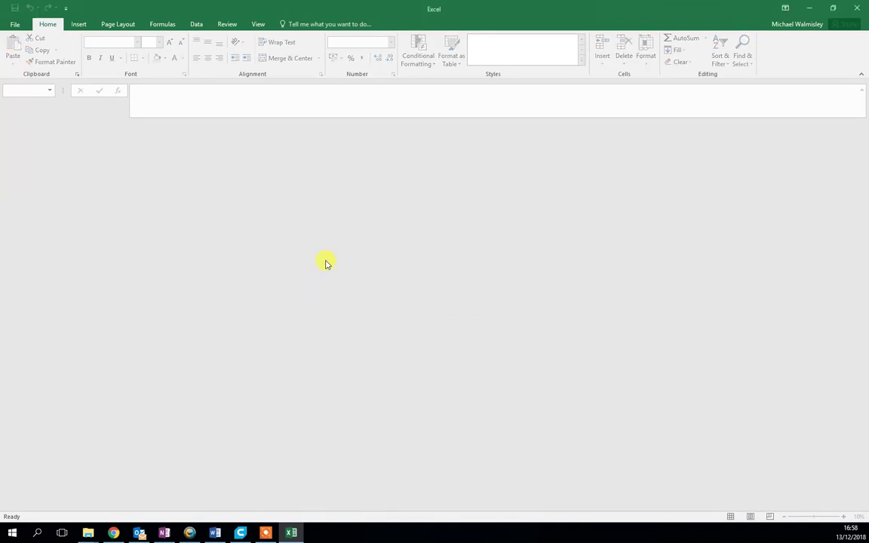
click(856, 7)
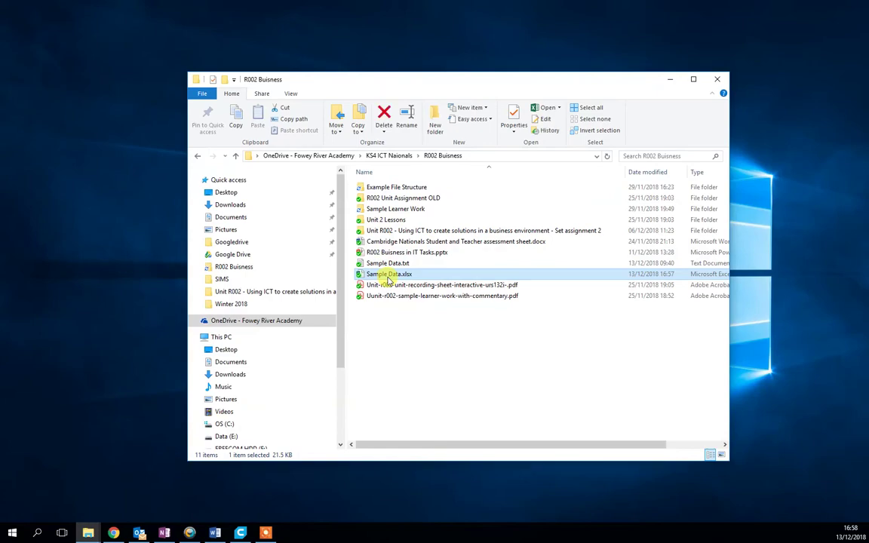
Reopen Sample Data.xlsx from File Explorer and enter its password to unlock it
double_click(389, 276)
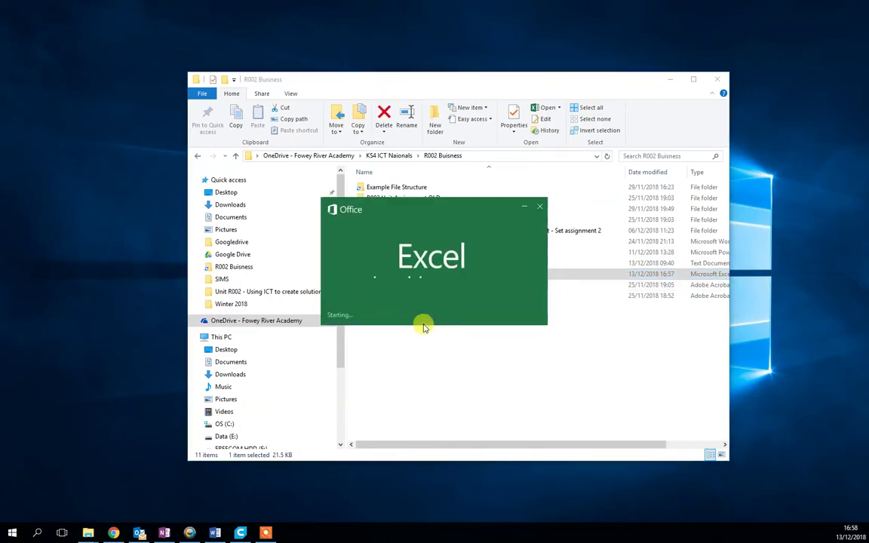
text(p)
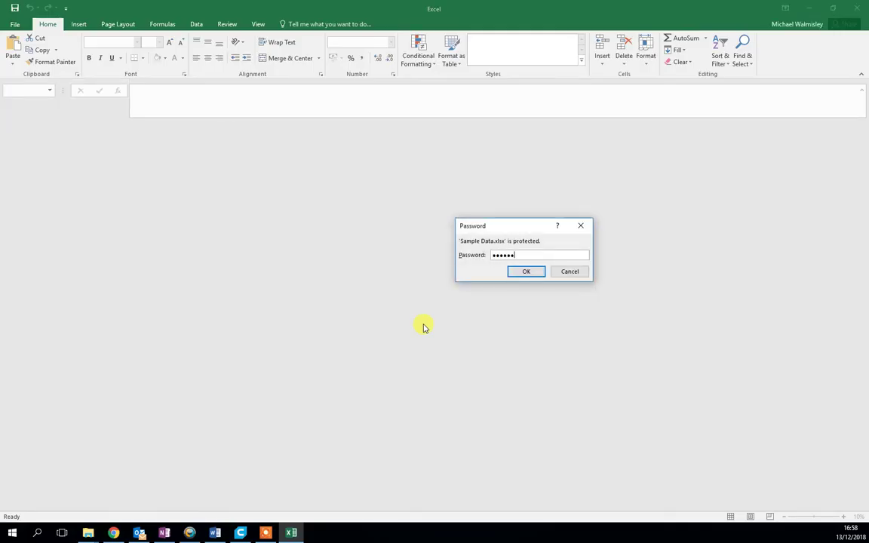
key(Return)
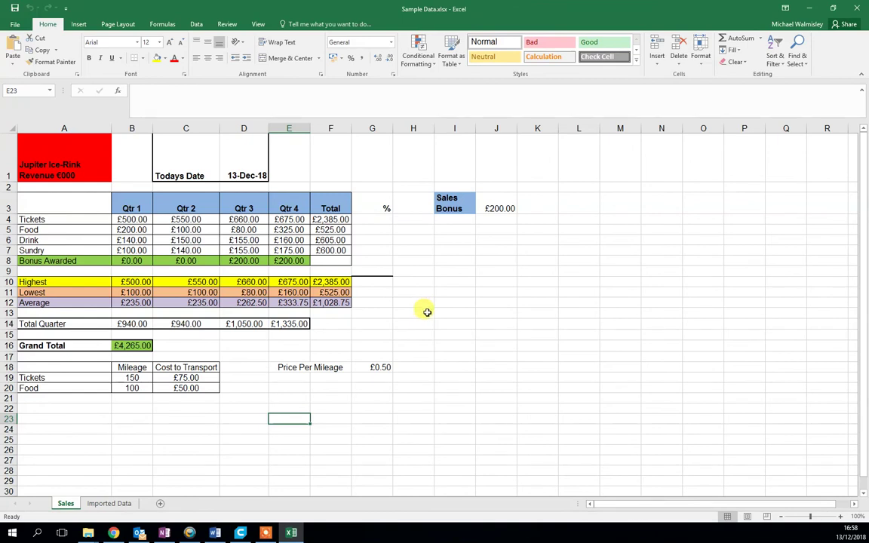